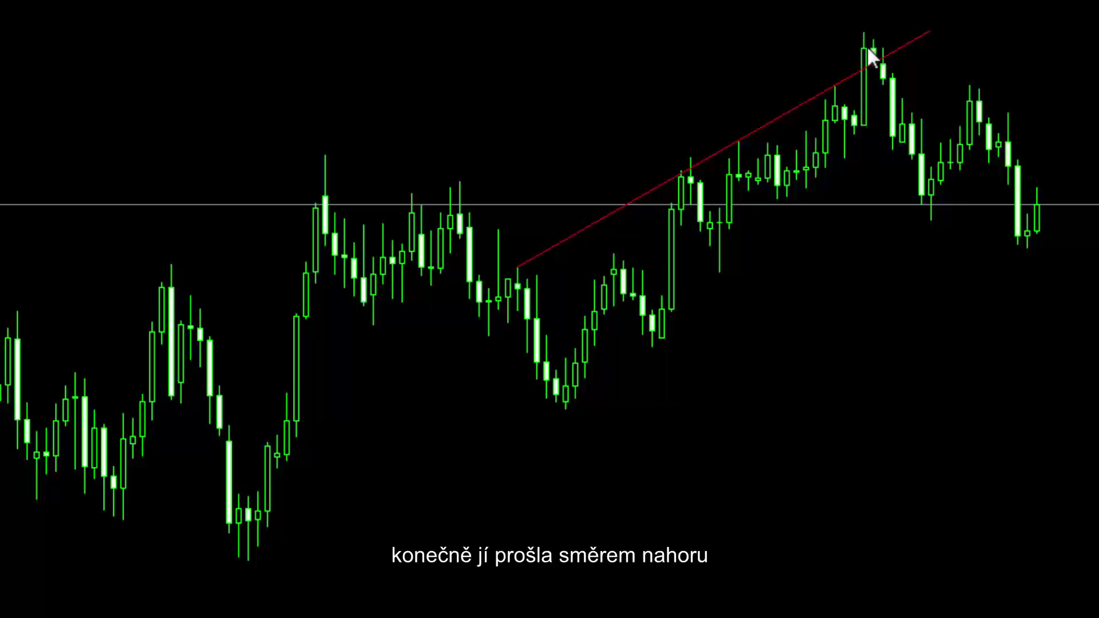
mouse_move(871, 63)
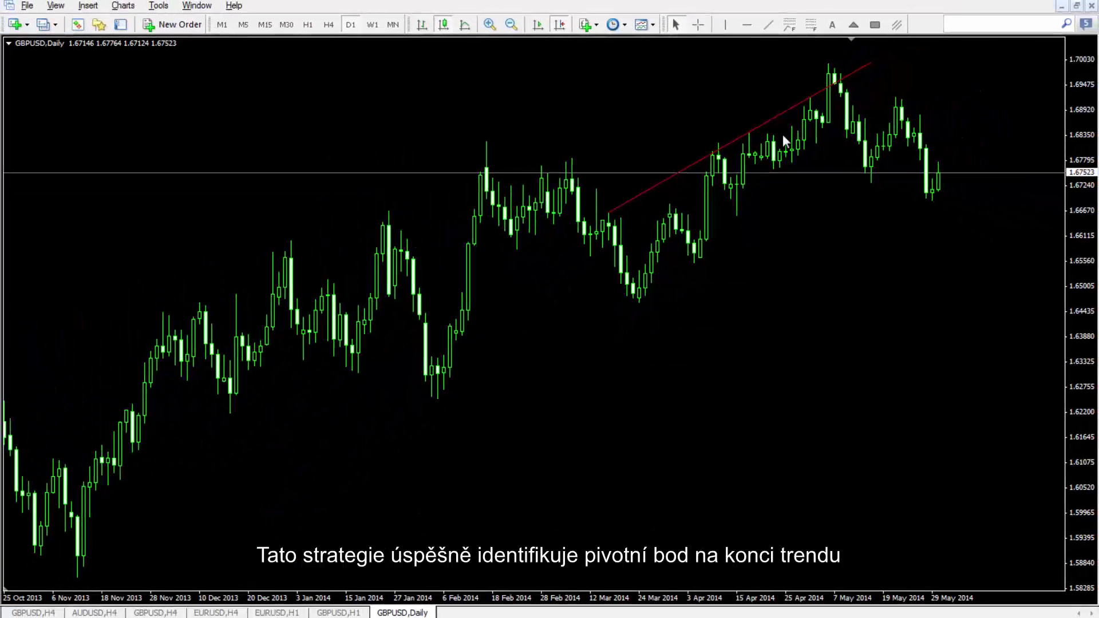
Step: On the GBPUSD H1 chart, measure the pips from the support-line low candle
click(338, 613)
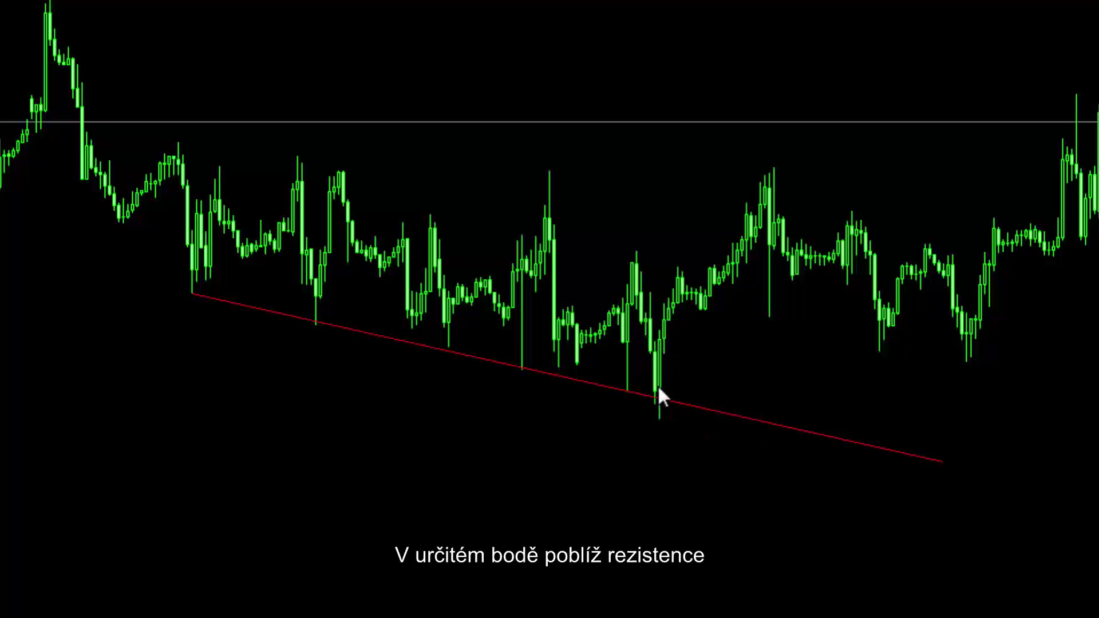
middle_click(667, 327)
drag(668, 327, 765, 182)
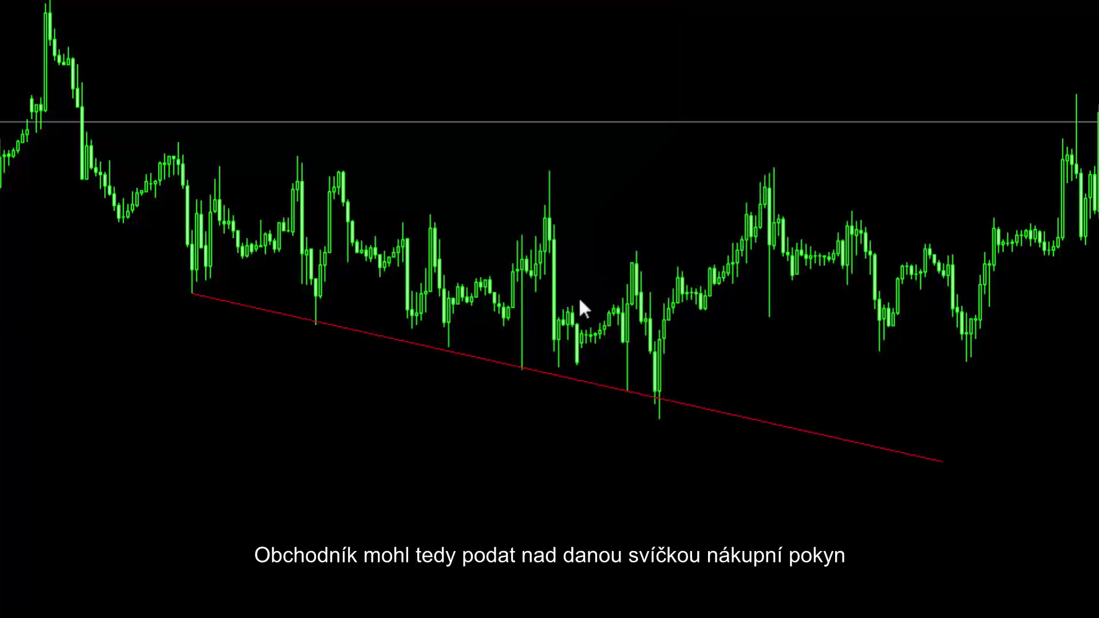
Step: On the EURUSD H1 chart, measure the pips gained after the breakout above the falling red trendline
click(281, 612)
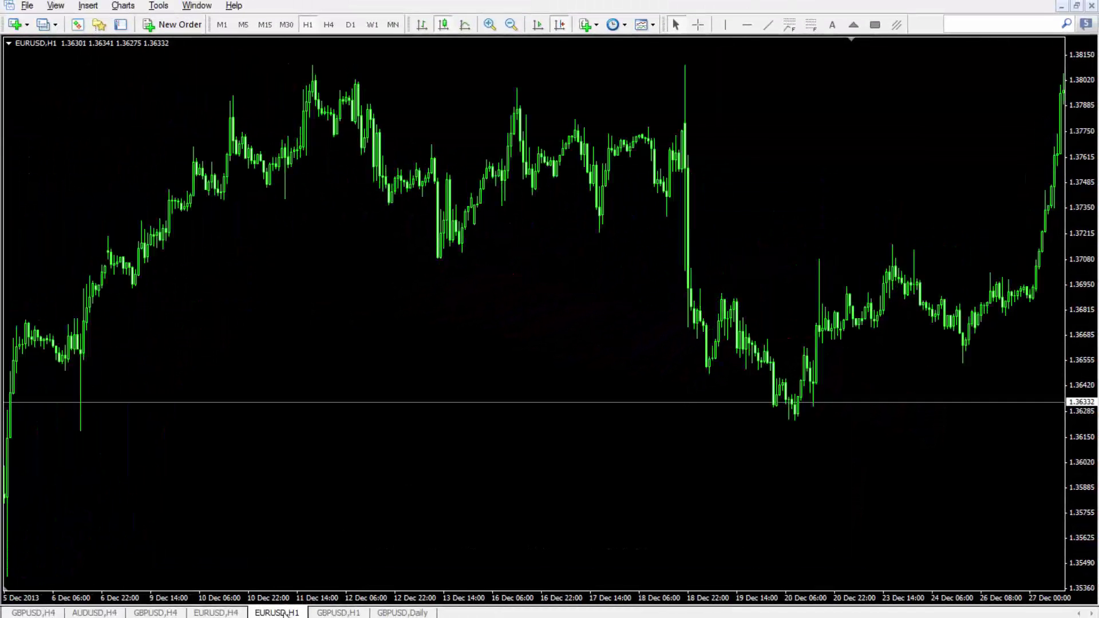
scroll(610, 280, up, 3)
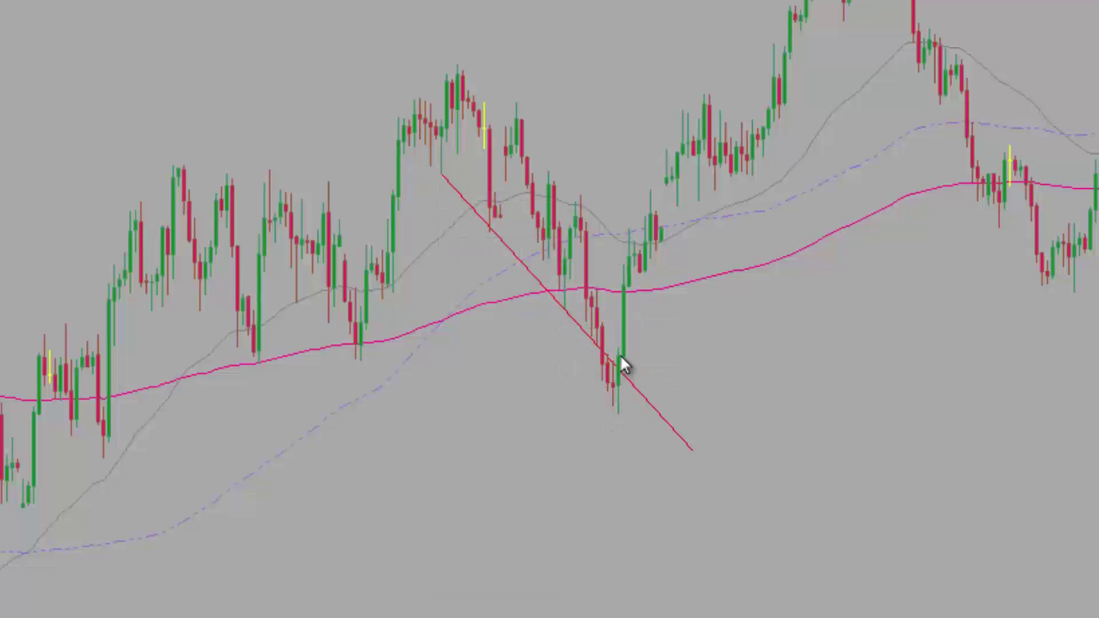
mouse_move(621, 358)
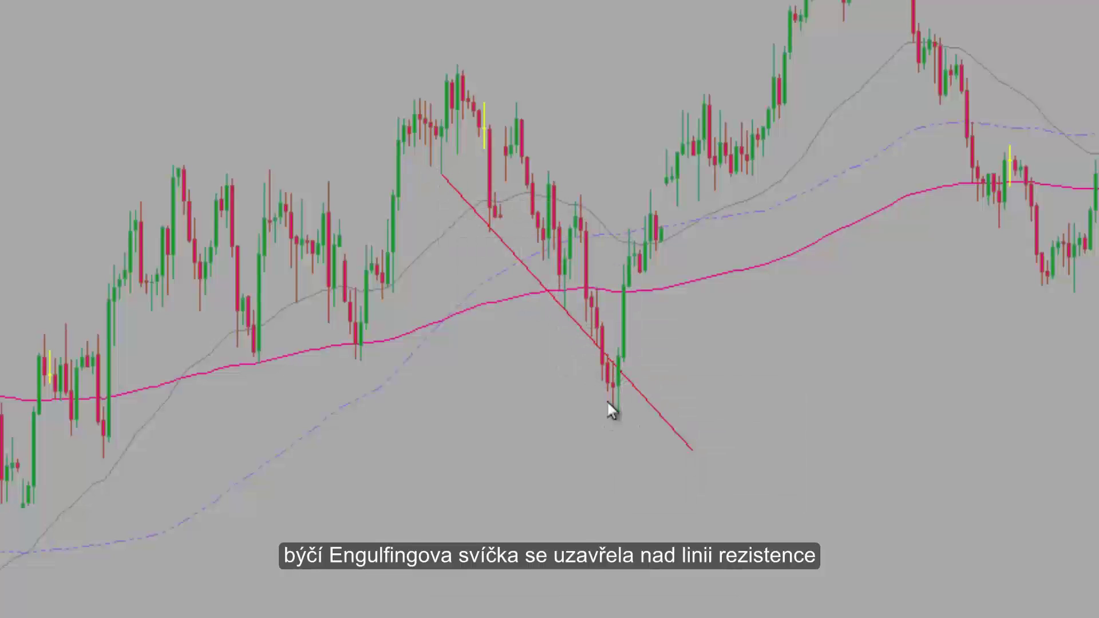
middle_click(613, 367)
drag(618, 389, 669, 201)
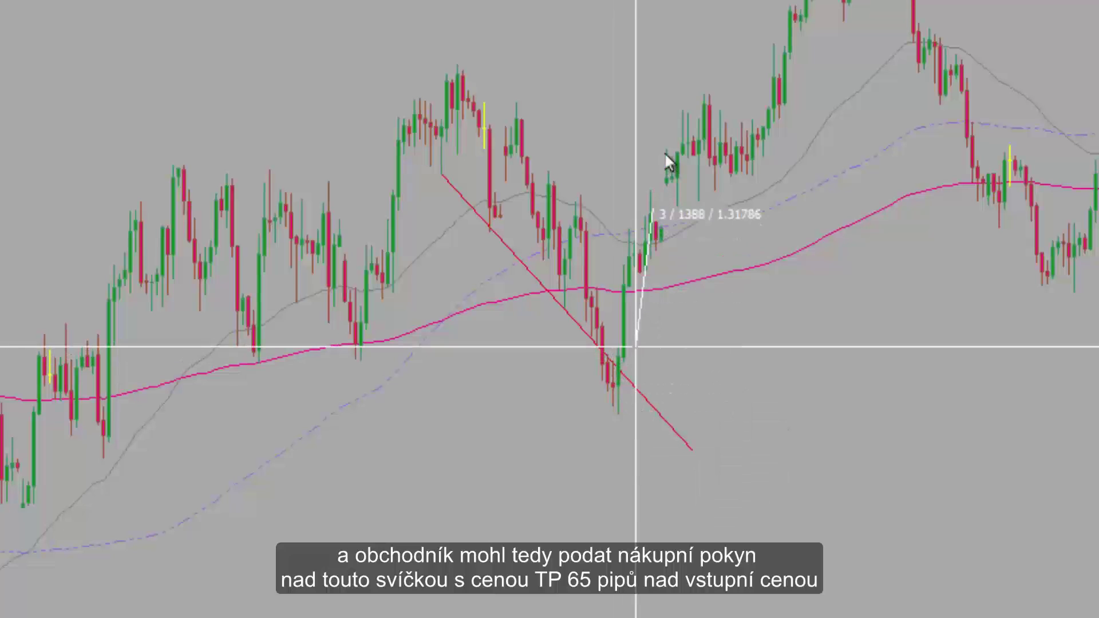
middle_click(465, 361)
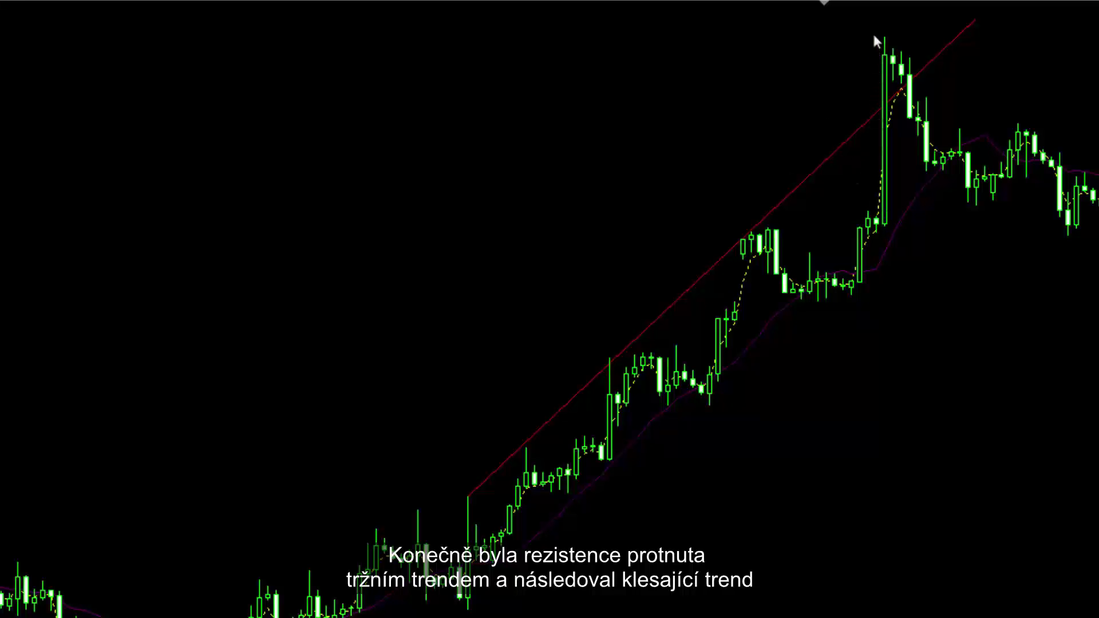
Step: Measure bars, pips and price from the bearish candle under broken resistance up to the GBPUSD H4 peak
middle_click(901, 117)
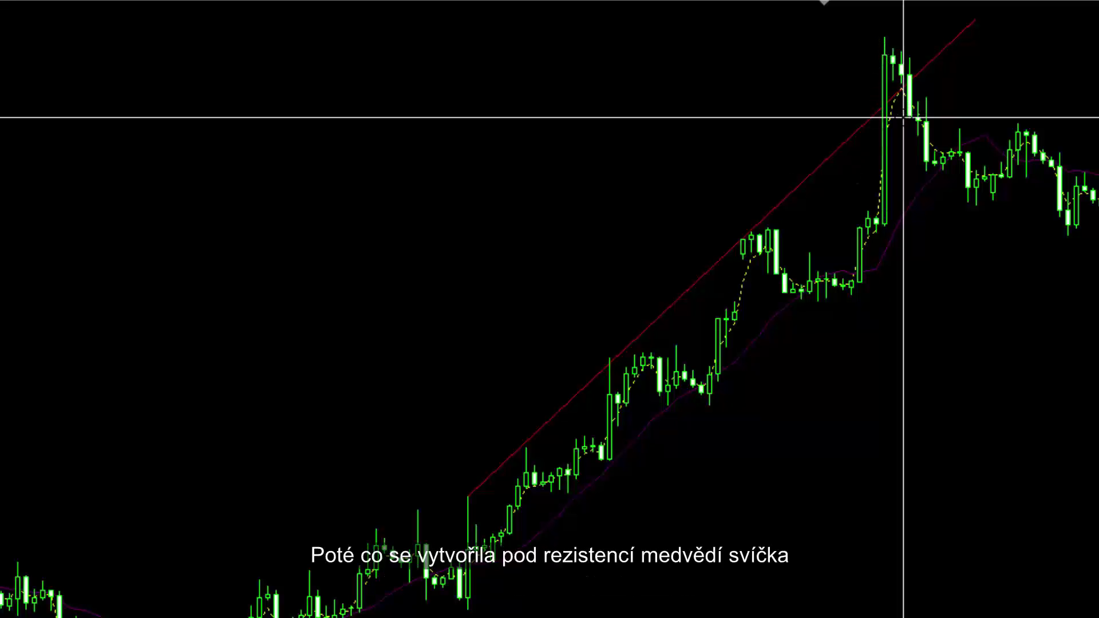
mouse_move(903, 117)
mouse_down()
mouse_move(916, 54)
mouse_move(895, 37)
mouse_move(942, 128)
mouse_move(1072, 245)
mouse_up()
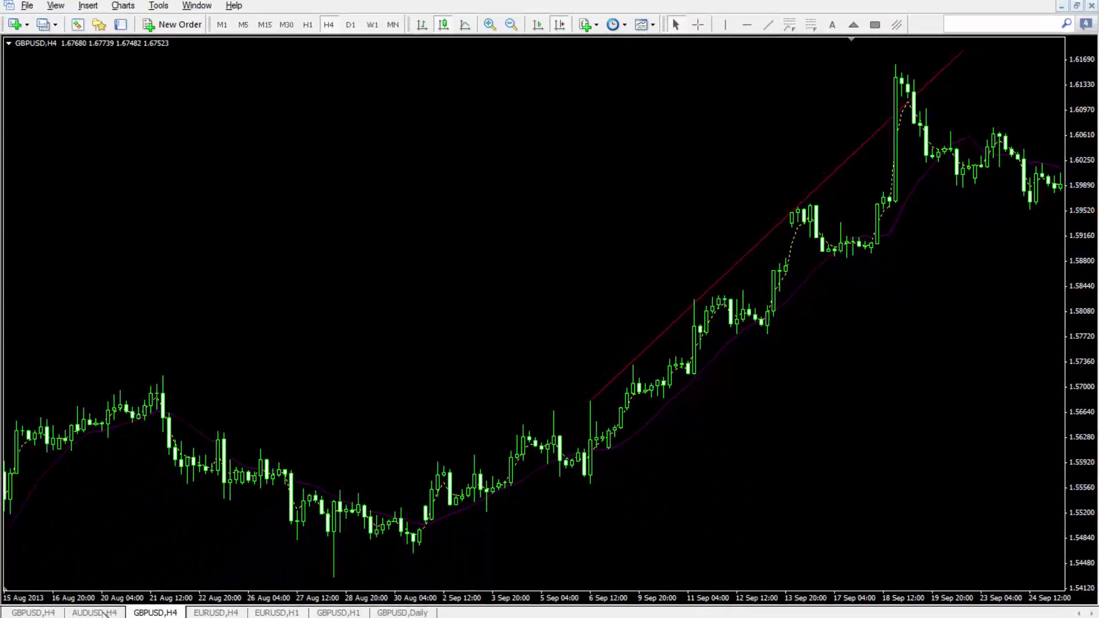
Step: On the AUDUSD H4 chart, measure pips from the candle below resistance up to the peak near 0.9524
click(103, 613)
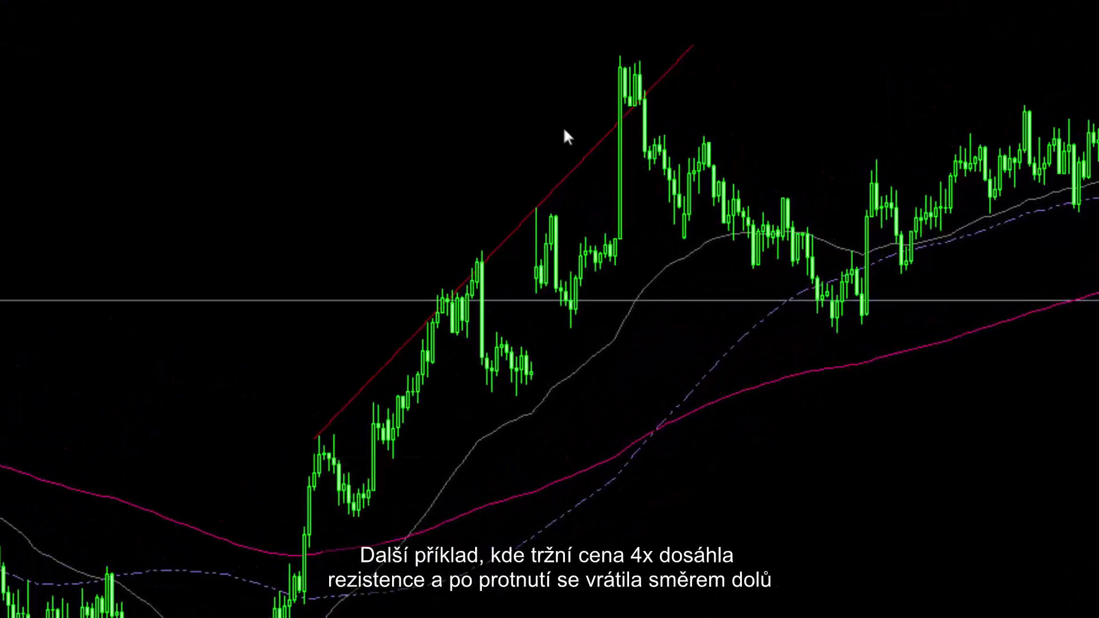
middle_click(641, 155)
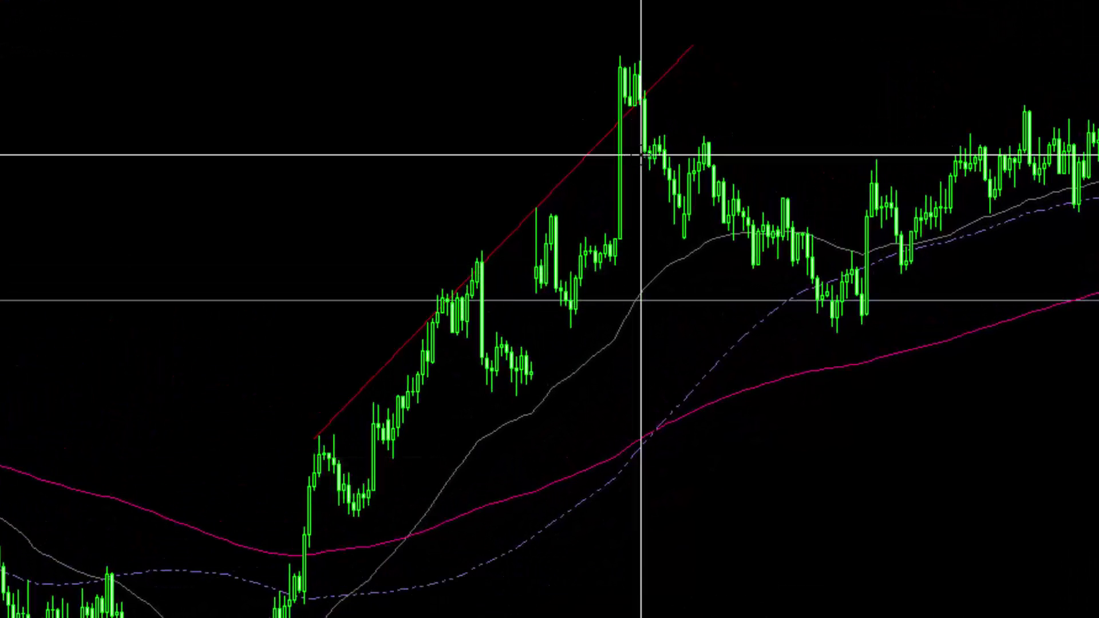
drag(641, 154, 808, 317)
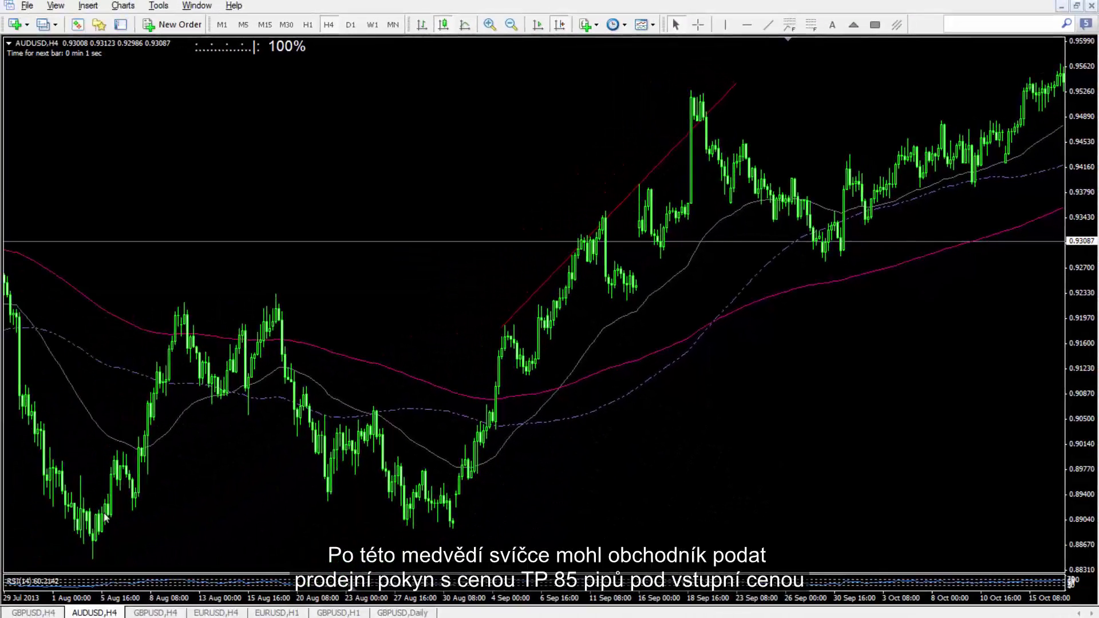
Step: On the GBPUSD H4 chart, measure the pip rise from the breakout candle above the falling support line
click(31, 613)
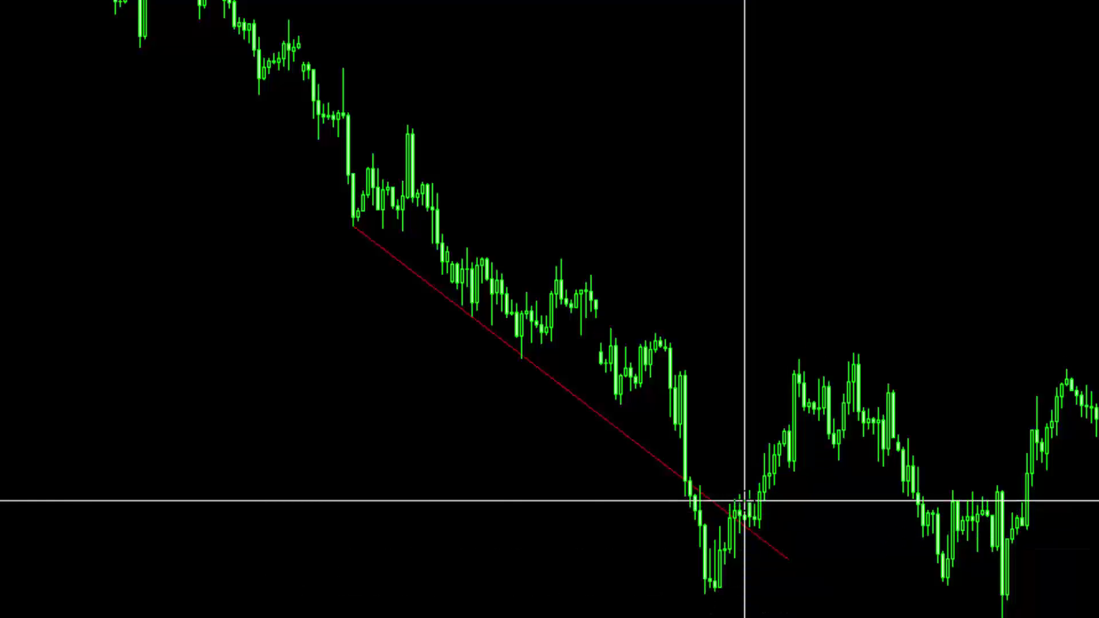
mouse_move(734, 524)
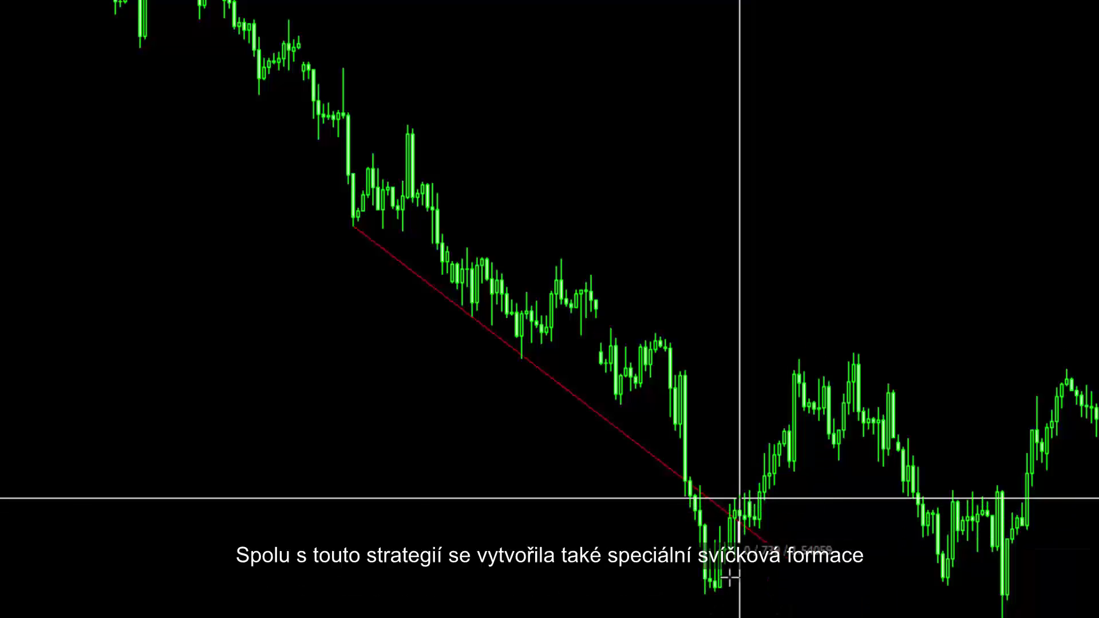
mouse_move(730, 578)
mouse_down()
mouse_move(738, 590)
mouse_move(744, 470)
mouse_move(742, 549)
mouse_move(717, 595)
mouse_up()
middle_click(749, 498)
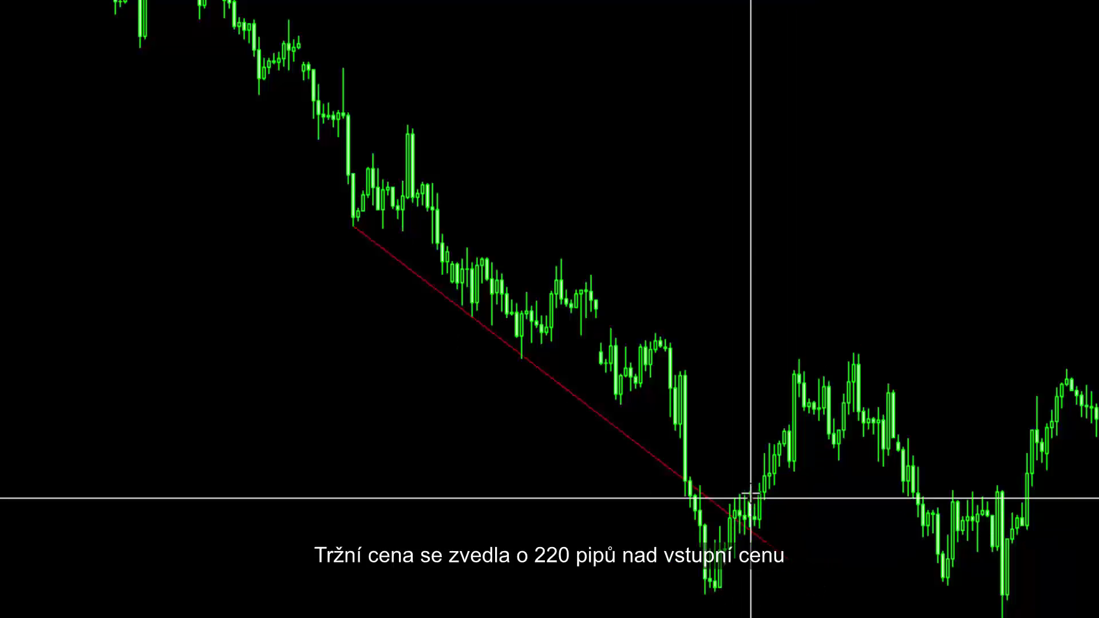
drag(749, 498, 807, 360)
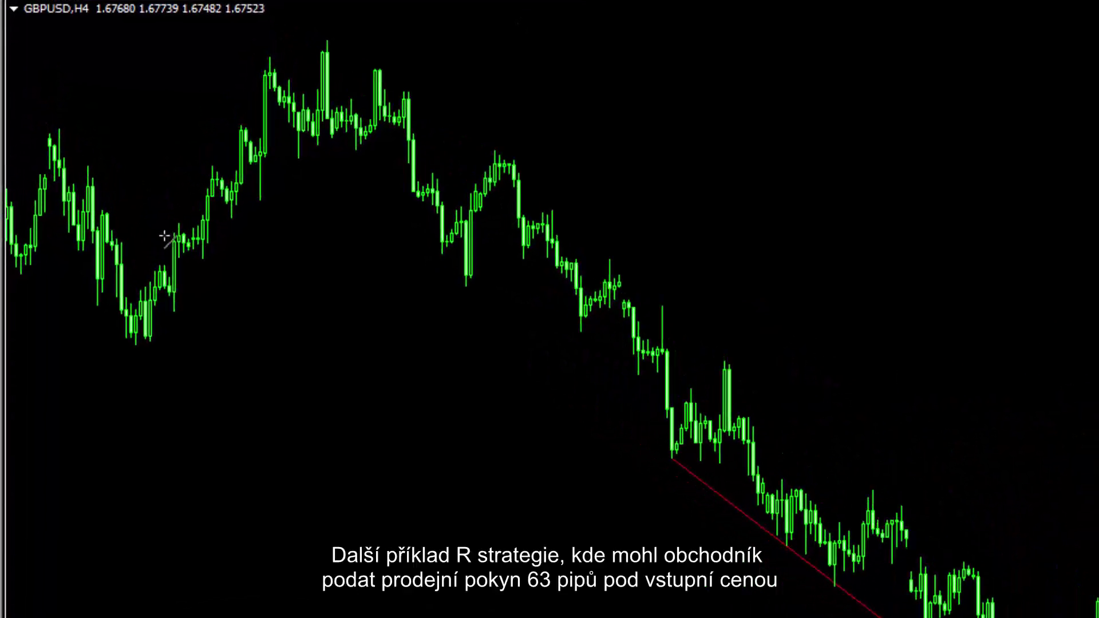
Step: Draw a red trendline on GBPUSD H4, measure the move from its break, then show the GOLD Daily chart
drag(179, 225, 306, 15)
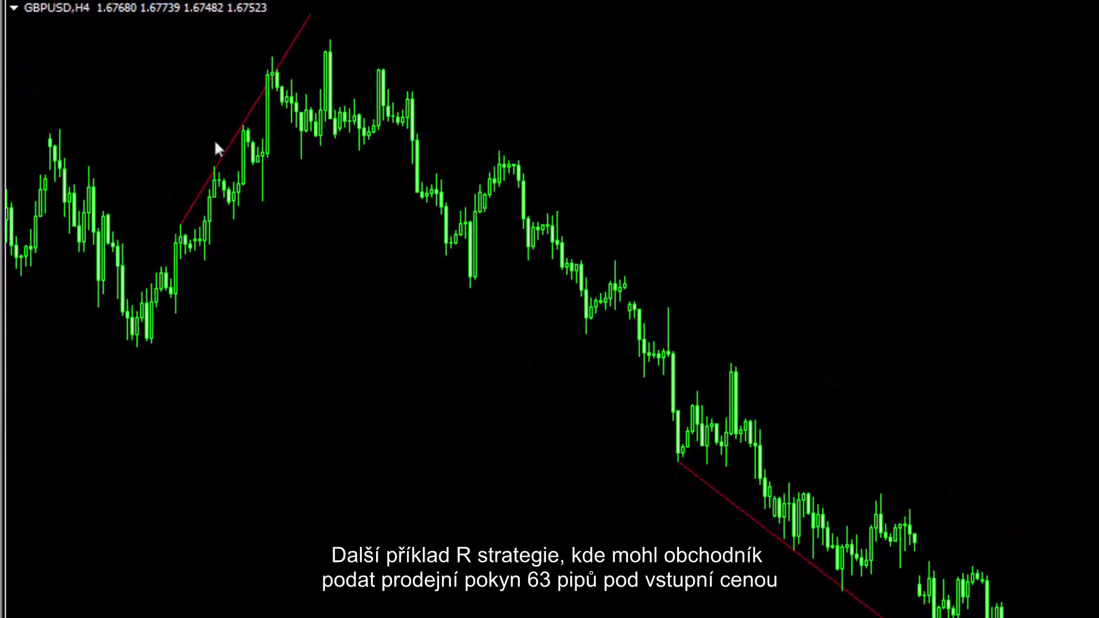
middle_click(277, 93)
drag(277, 93, 305, 152)
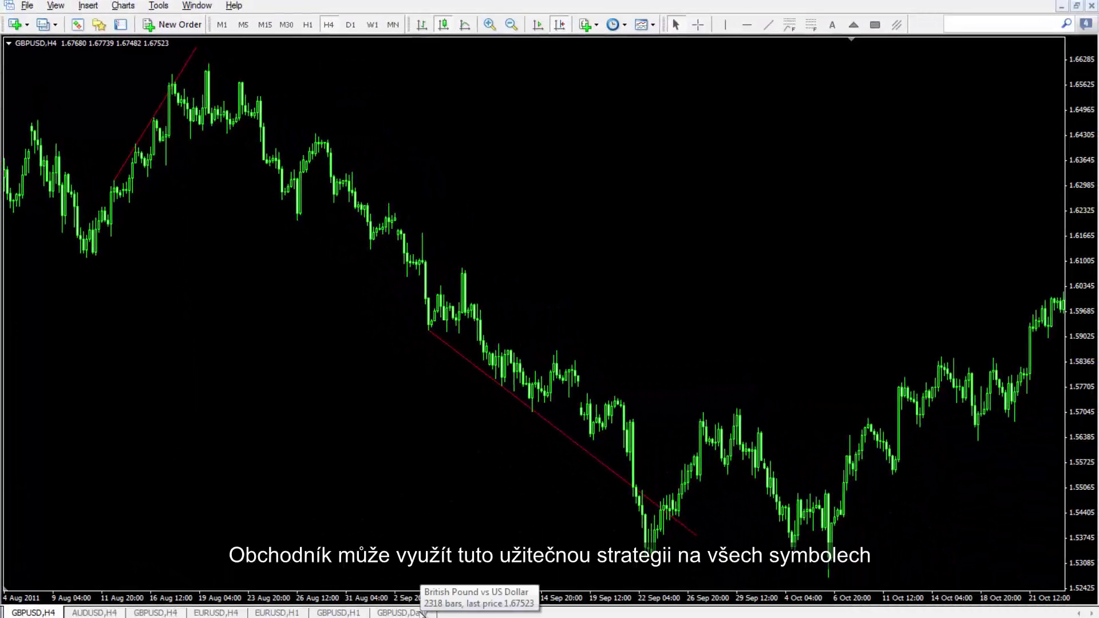
click(403, 612)
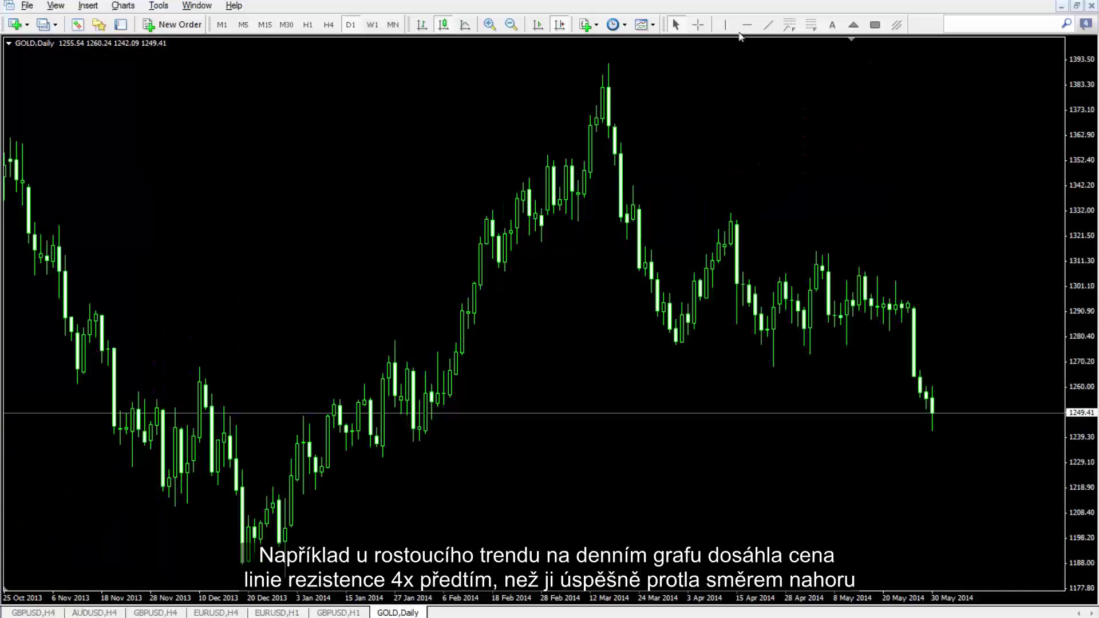
Step: Draw a rising red resistance line along the GOLD Daily candle tops and measure the move around the peak
click(768, 25)
drag(343, 249, 564, 20)
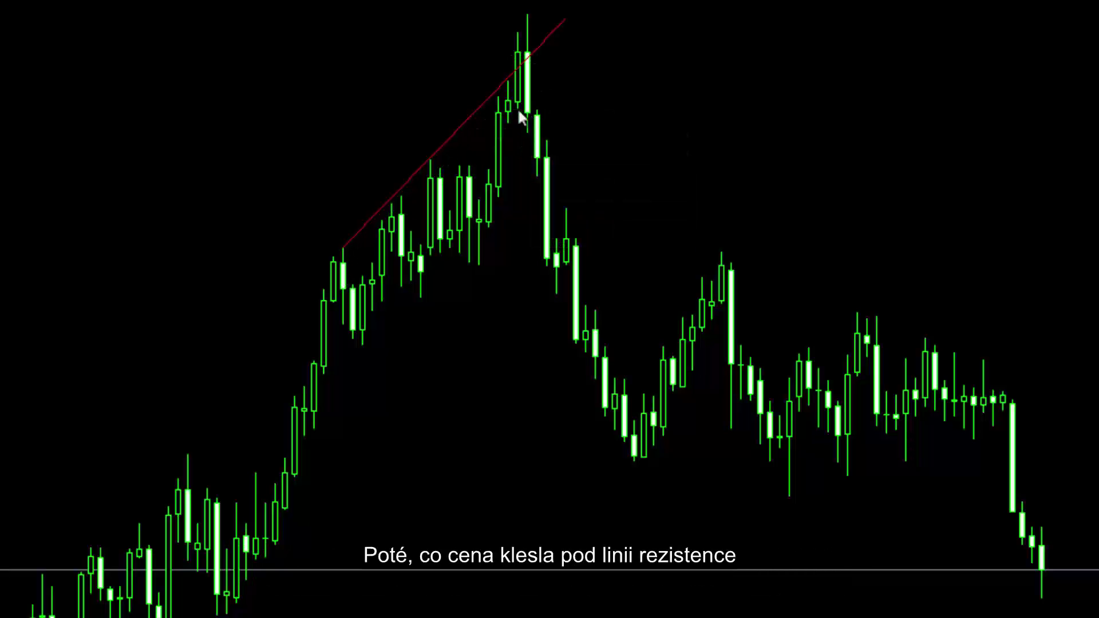
middle_click(527, 129)
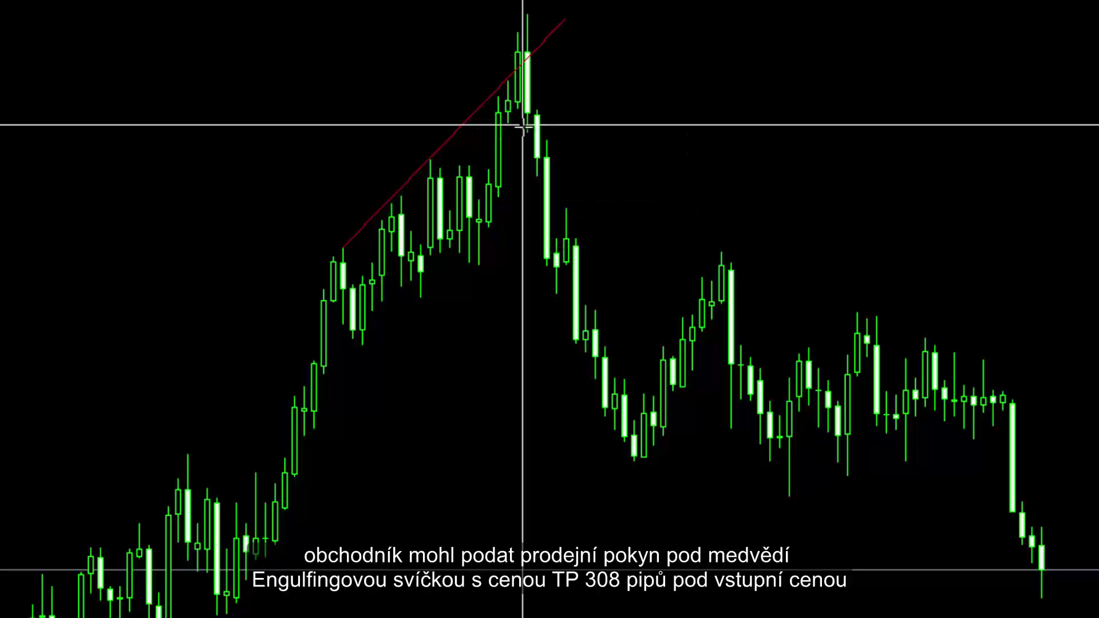
drag(528, 129, 572, 263)
middle_click(536, 21)
middle_click(537, 134)
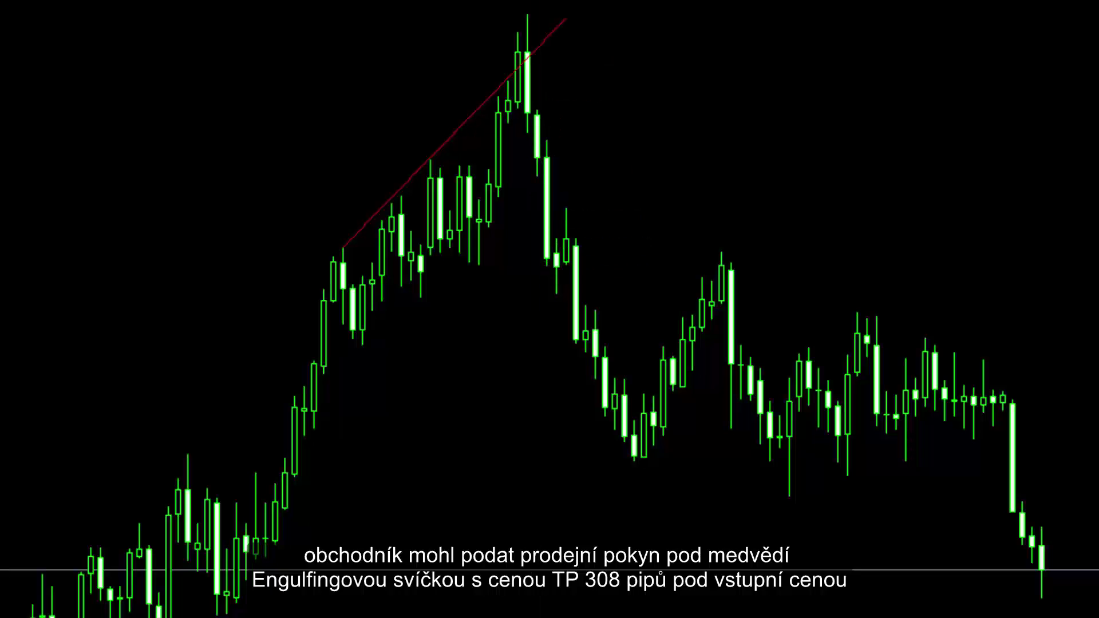
Step: Add a longer red trendline under the rising lows, then measure up to the peak and the fall to 1256.98
mouse_move(33, 574)
mouse_down()
mouse_move(694, 106)
mouse_move(693, 86)
mouse_up()
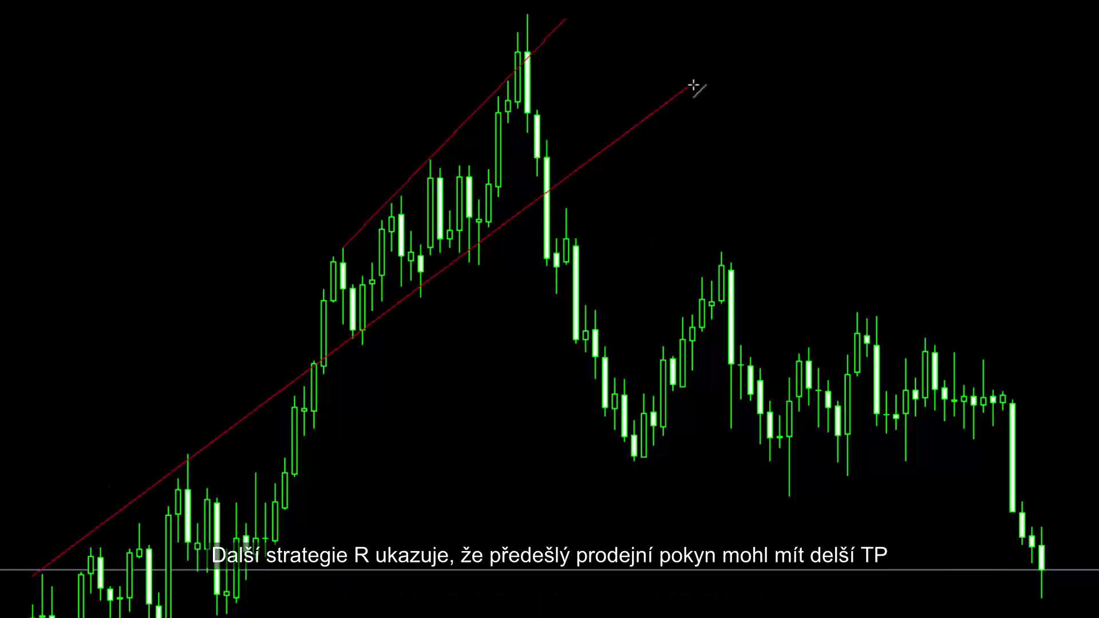
drag(693, 80, 691, 81)
middle_click(555, 267)
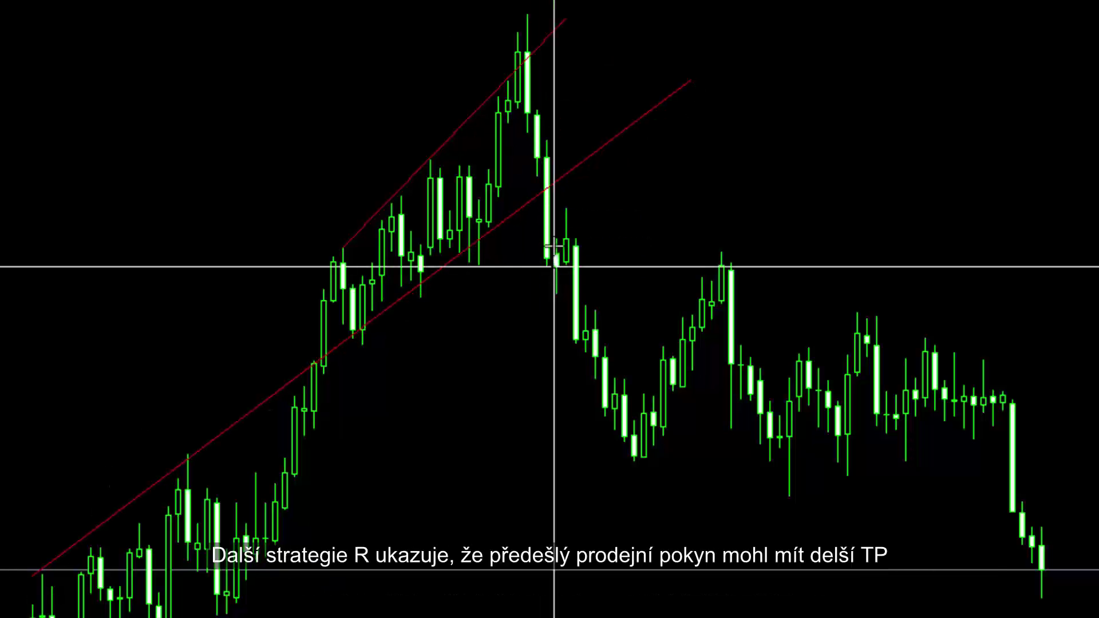
drag(554, 267, 539, 12)
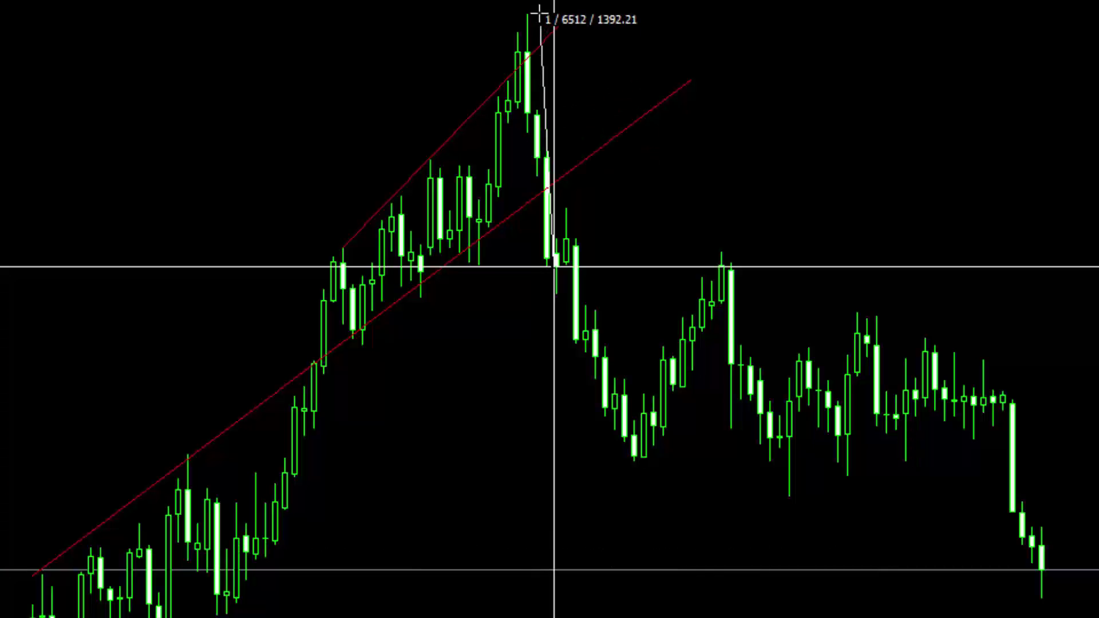
drag(539, 12, 1056, 569)
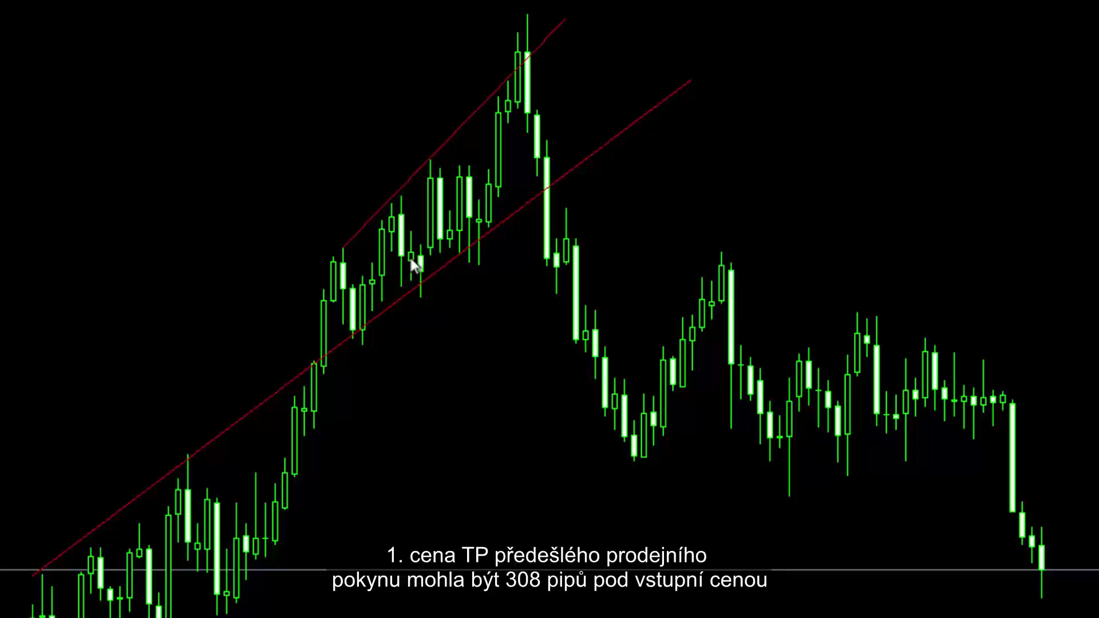
middle_click(533, 171)
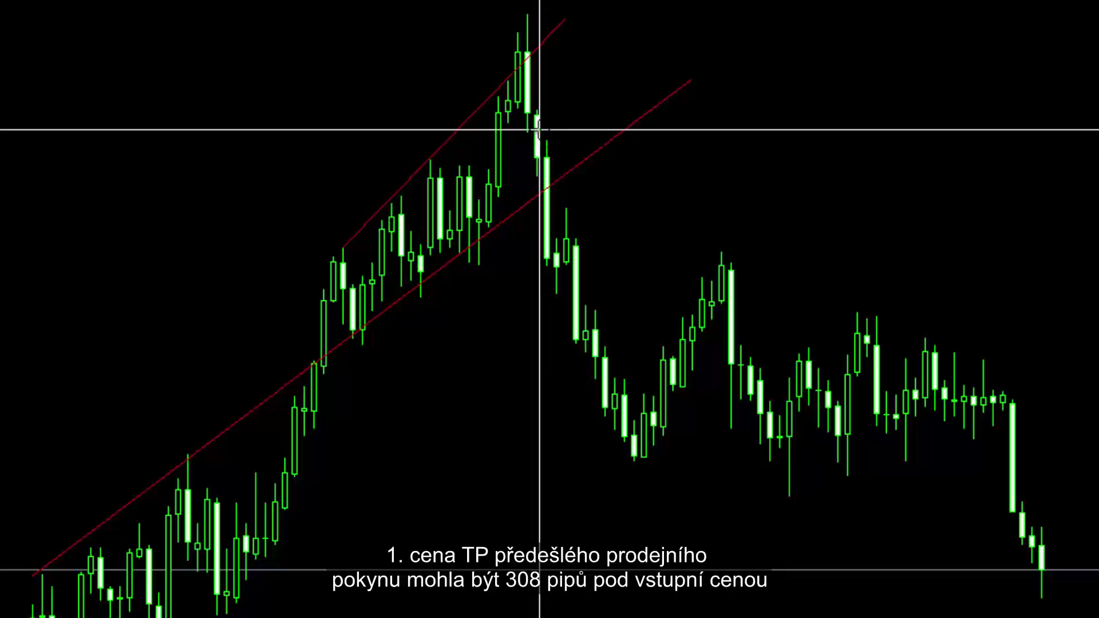
drag(538, 131, 980, 582)
middle_click(548, 264)
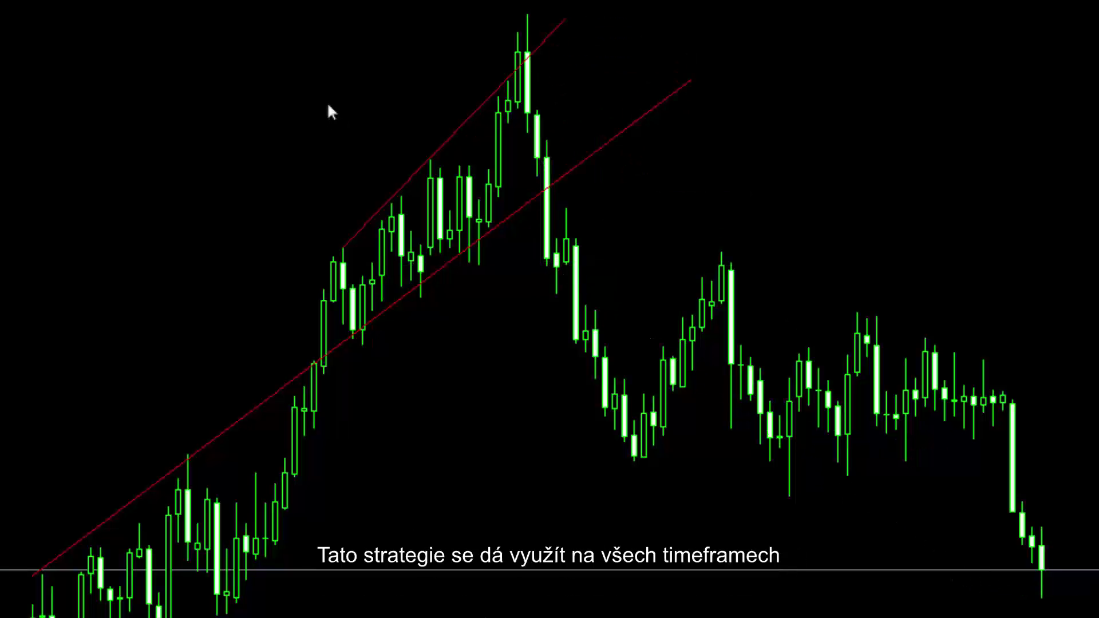
Step: Switch gold to the MN timeframe and measure the fall from the breakout candle to about 1141.00
click(393, 25)
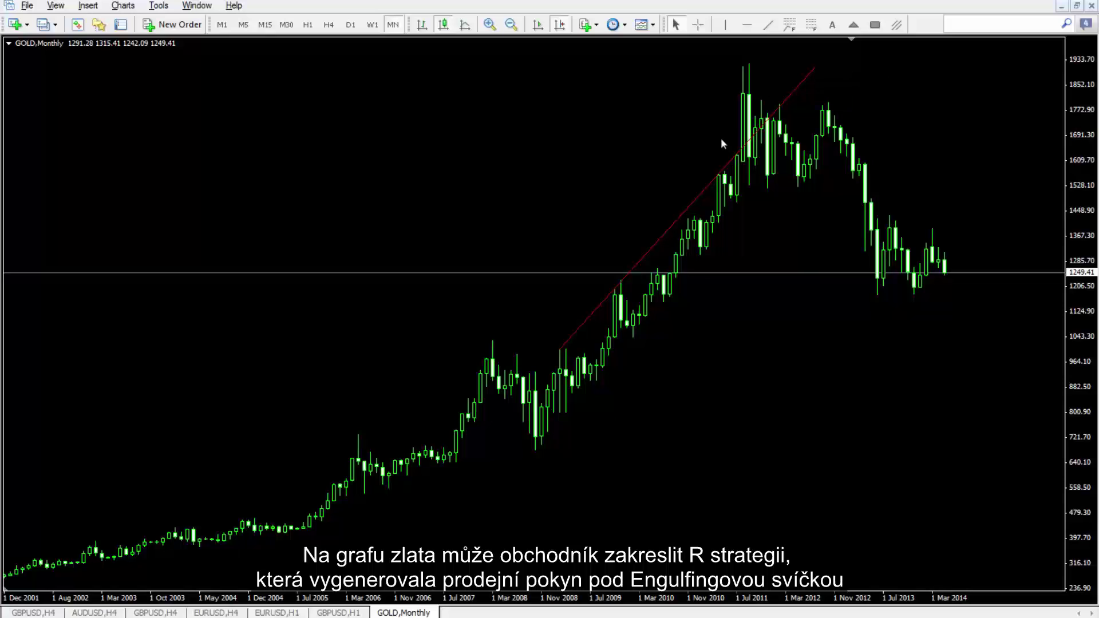
mouse_move(718, 178)
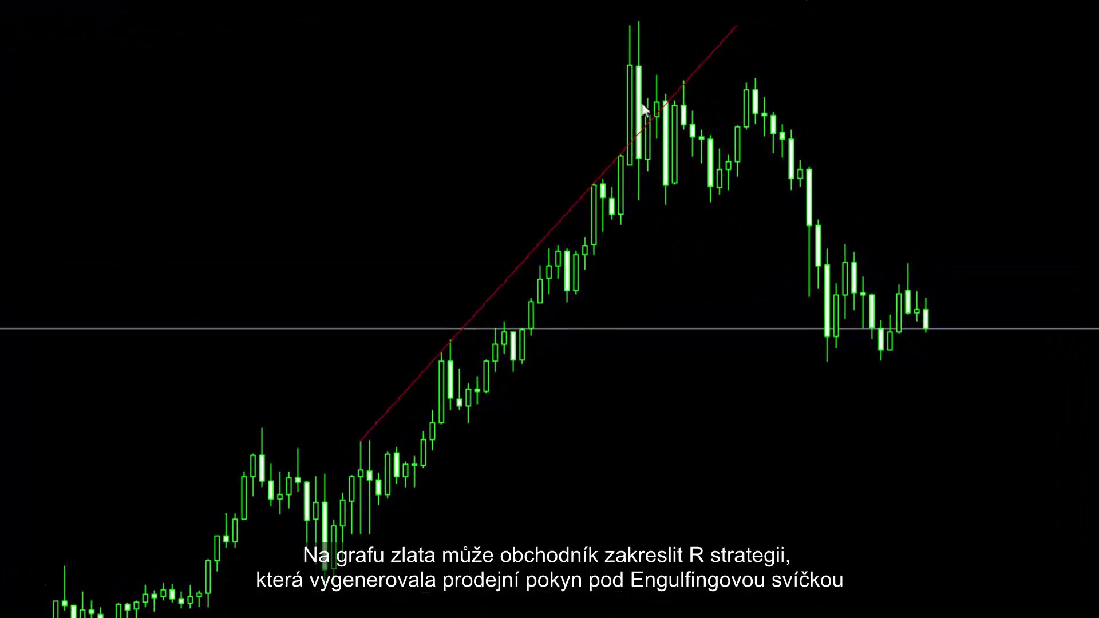
middle_click(651, 204)
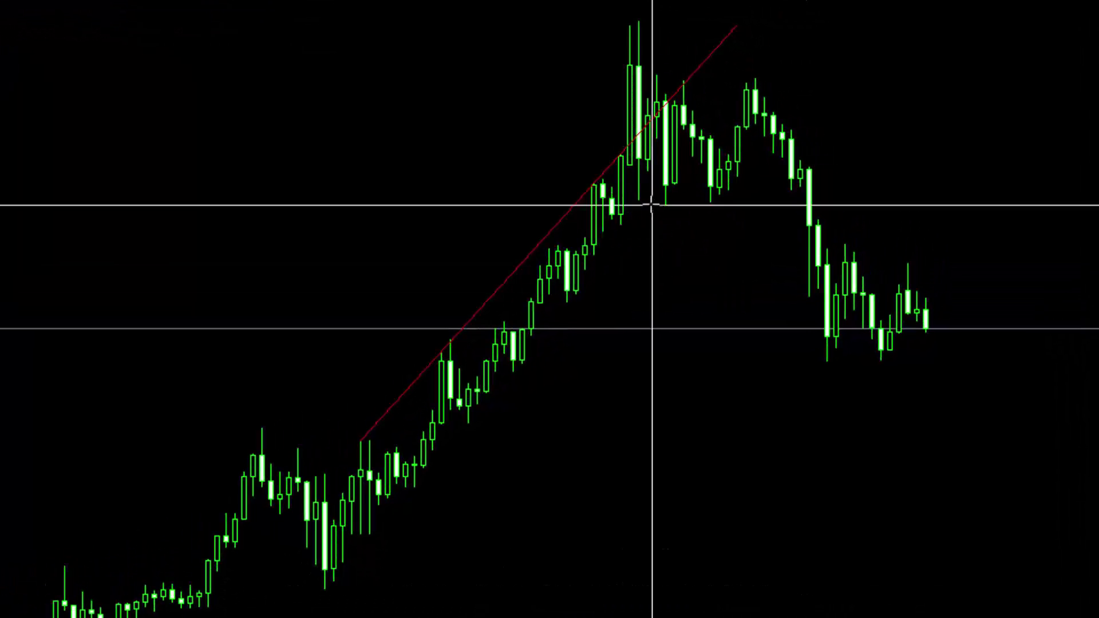
drag(653, 199, 912, 377)
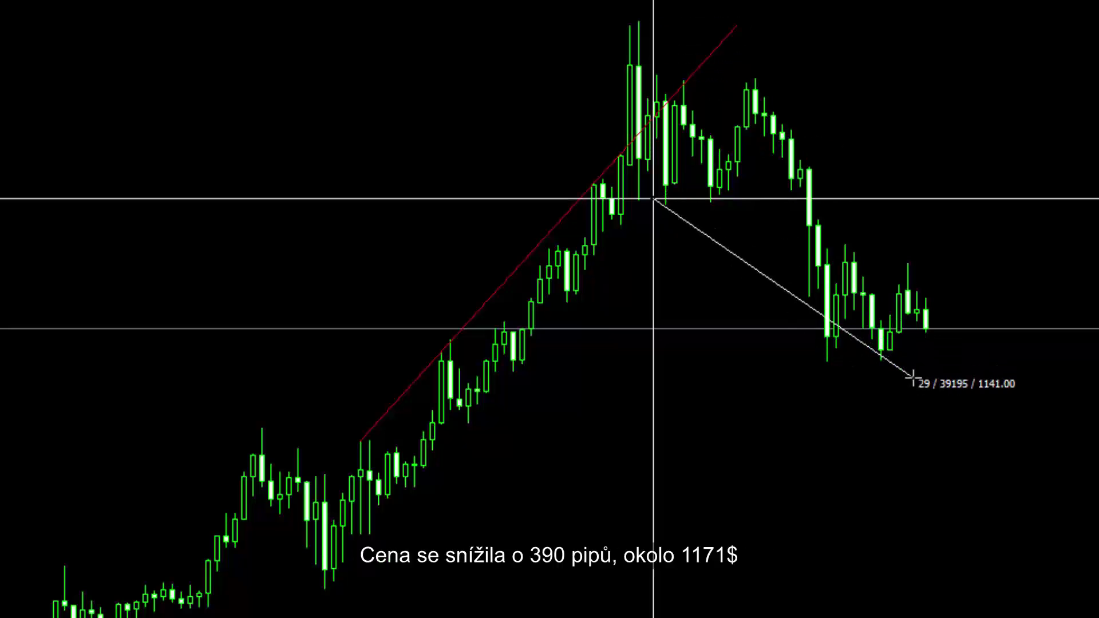